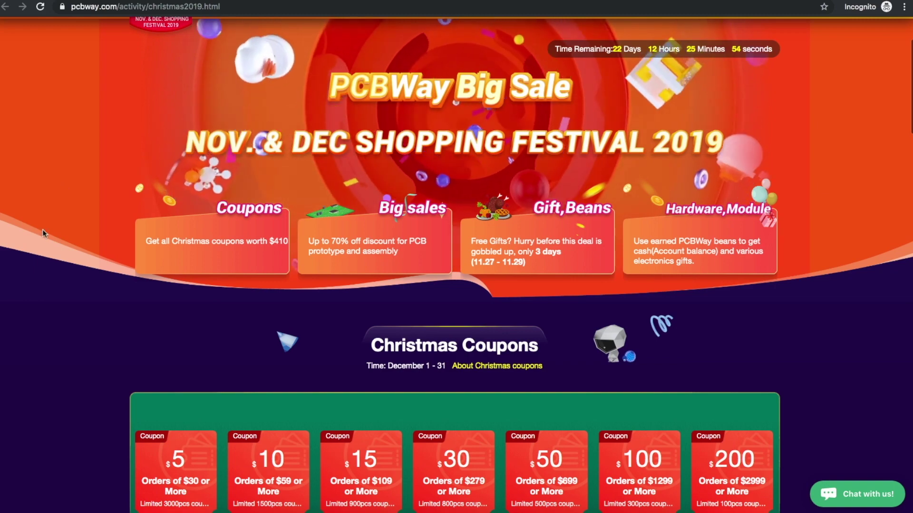
Step: Scroll the PCBWay sale page past the Christmas coupons down to the PCB & Assembly offers
scroll(62, 266, "down", 5)
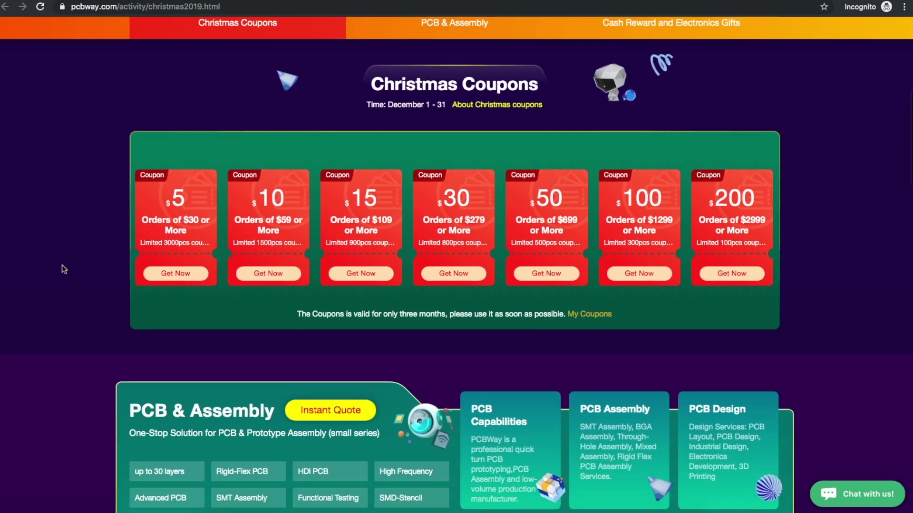
scroll(636, 234, "down", 6)
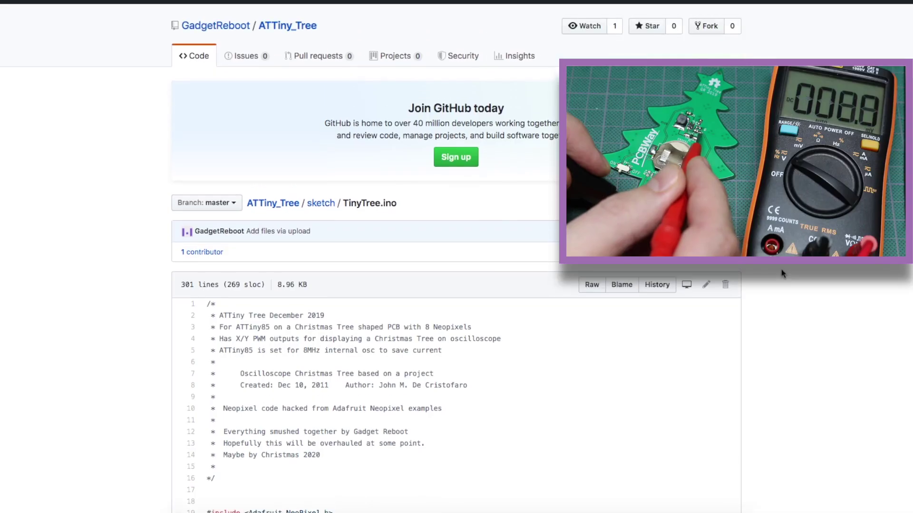
Step: Highlight TinyTree.ino's header comment lines through 'Maybe by Christmas 2020', then deselect them
scroll(538, 134, "down", 6)
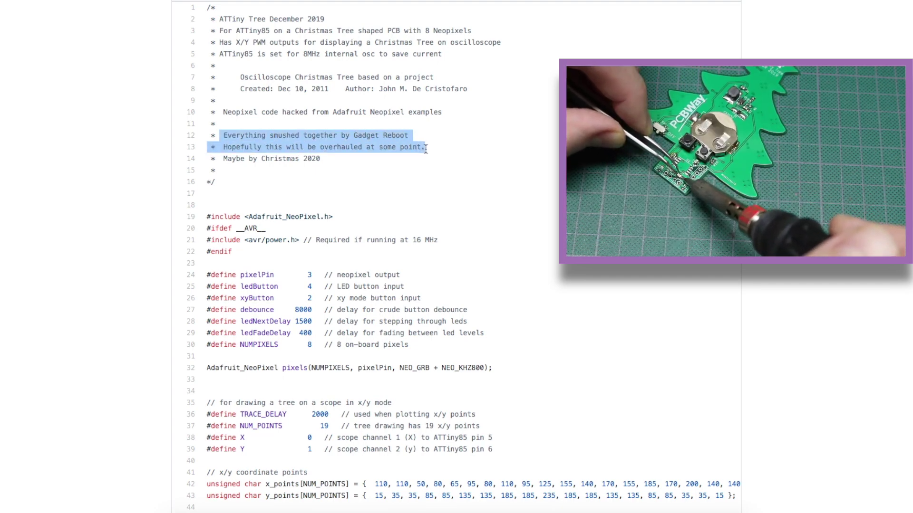
left_click_drag(424, 148, 424, 155)
left_click(364, 165)
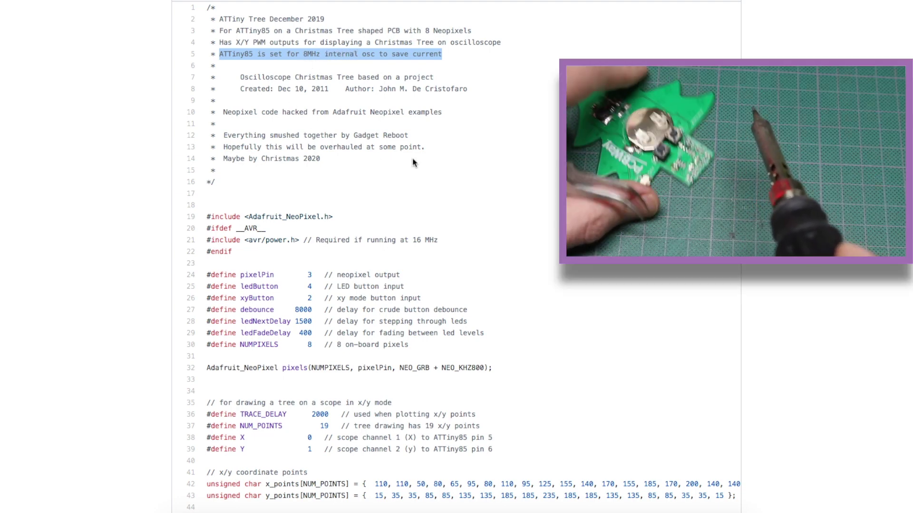
Step: Highlight the Adafruit_NeoPixel.h include on line 19 and the define line after it
left_click(257, 216)
left_click_drag(335, 217, 245, 217)
left_click(304, 51)
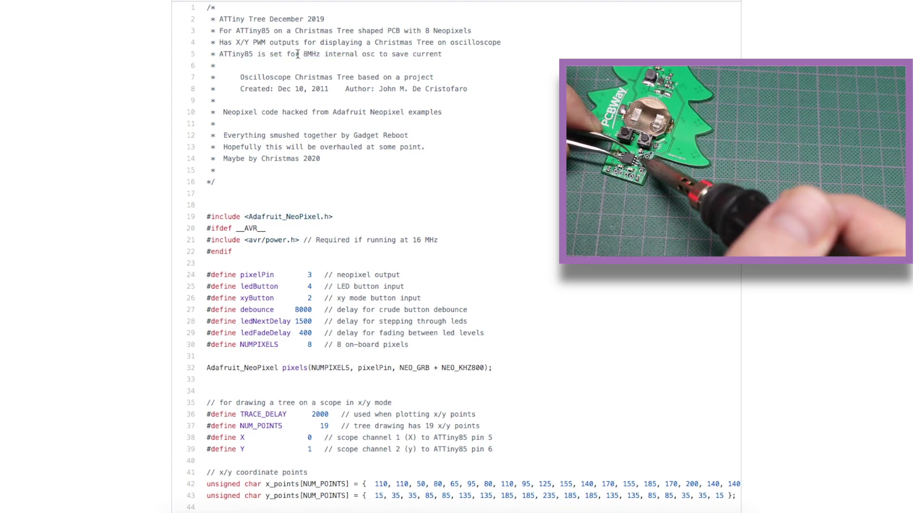
left_click_drag(320, 54, 364, 54)
scroll(364, 54, "down", 4)
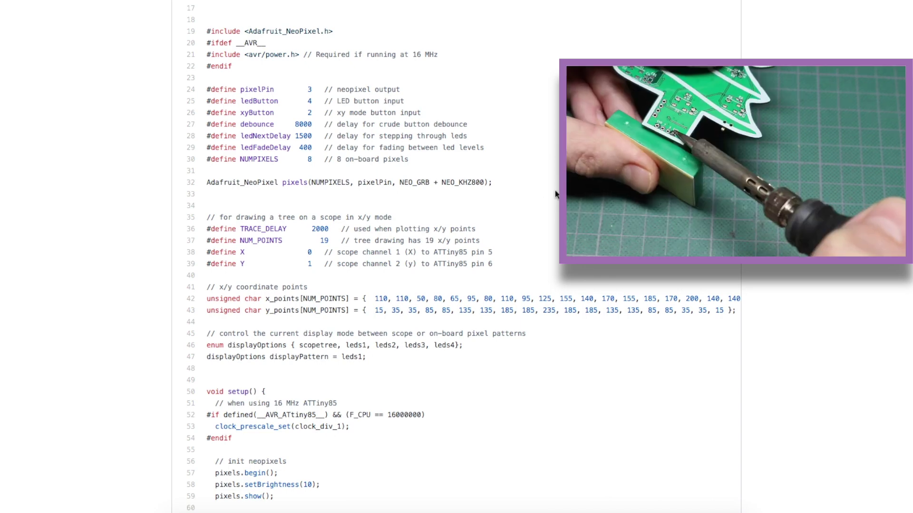
Step: Highlight the debounce and ledNextDelay defines, then scroll through setup() to the TCCR0A/TCCR0B block
scroll(555, 190, "down", 3)
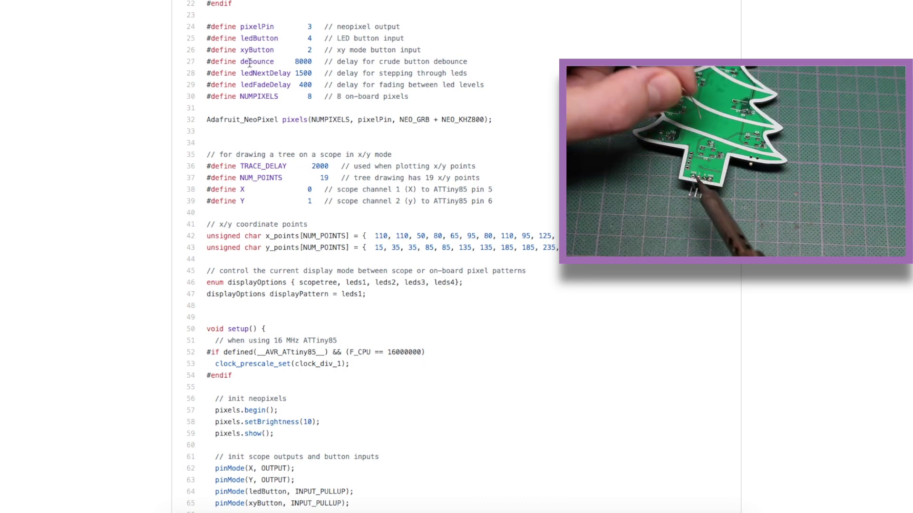
left_click_drag(241, 61, 469, 63)
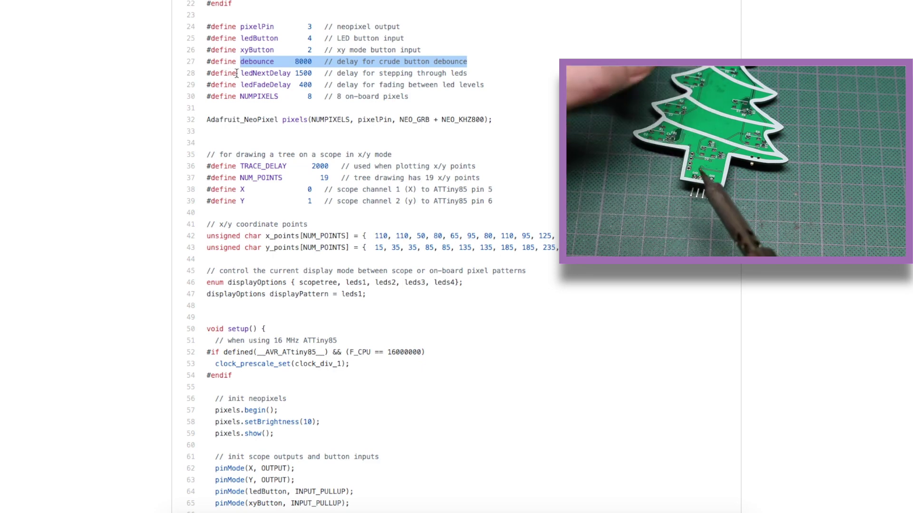
left_click_drag(236, 73, 386, 76)
left_click(386, 76)
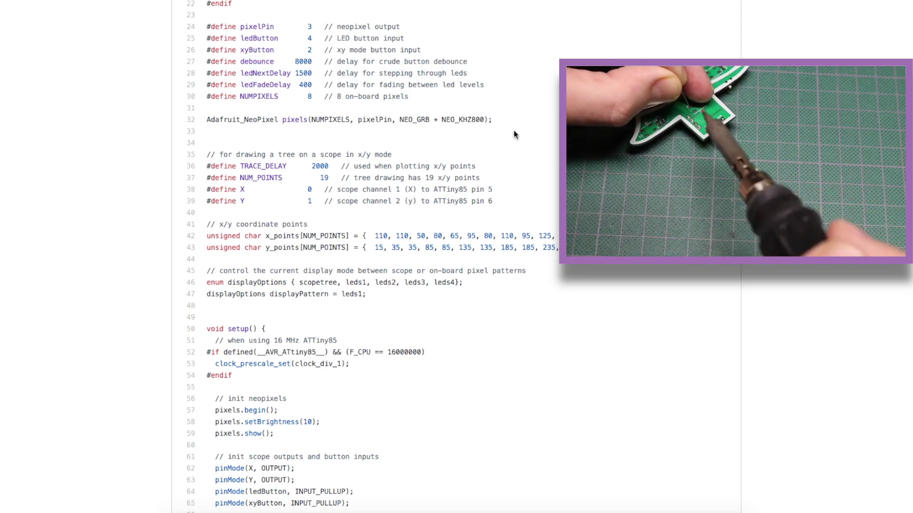
scroll(517, 131, "down", 5)
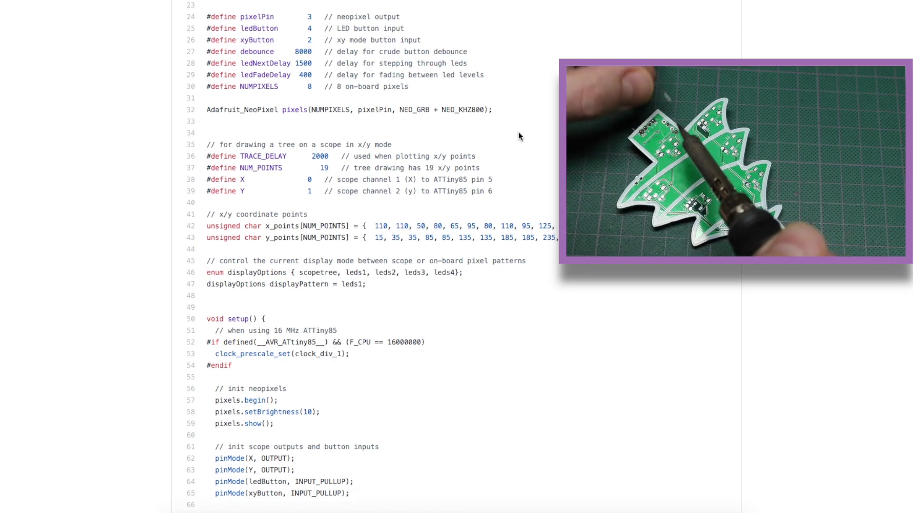
scroll(519, 133, "down", 4)
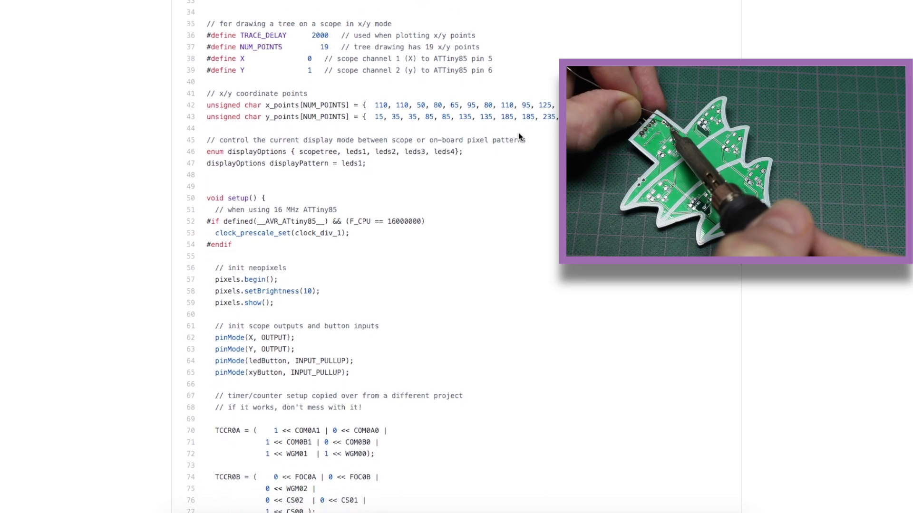
scroll(388, 367, "down", 5)
Step: Highlight the copied timer/counter setup block, then the #define X and #define Y lines
left_click_drag(210, 366, 215, 236)
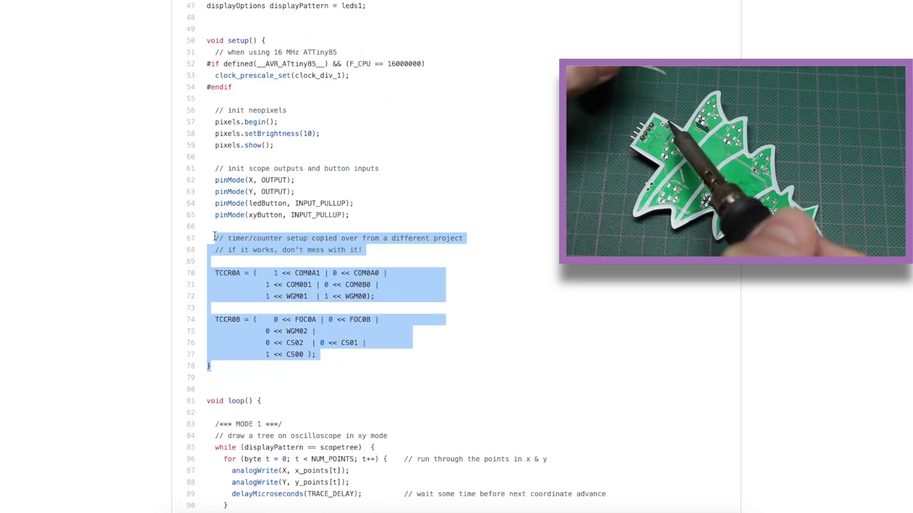
left_click(355, 328)
scroll(295, 138, "up", 5)
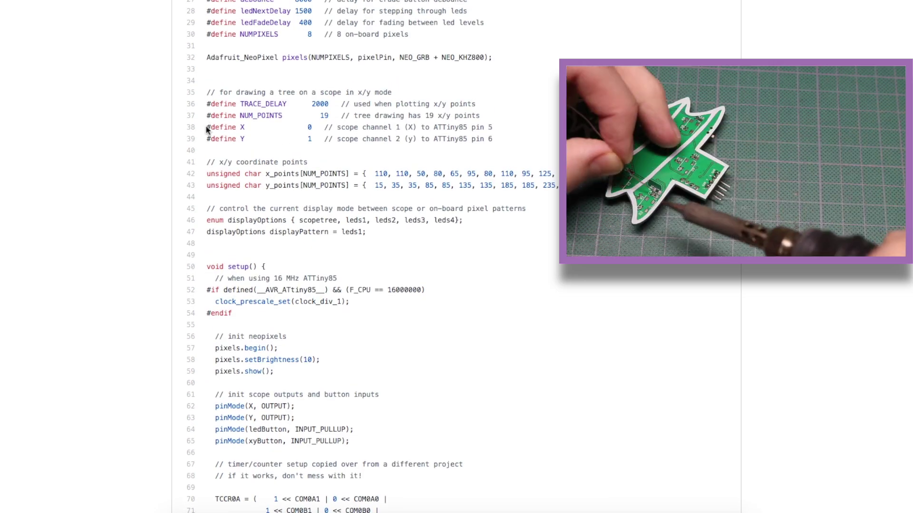
left_click_drag(208, 127, 520, 147)
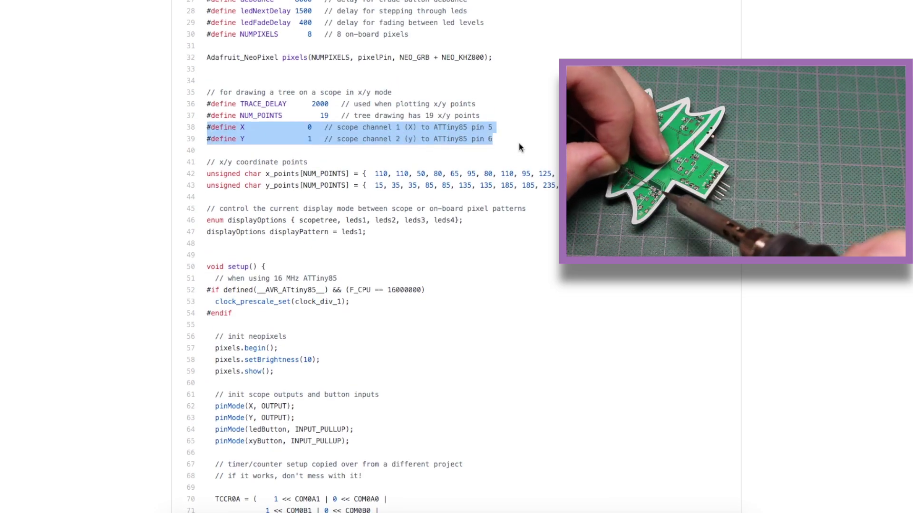
left_click(519, 144)
Step: Pick out the first x coordinate, 110, and first y coordinate, 15, in the arrays
scroll(519, 144, "up", 1)
scroll(519, 147, "up", 2)
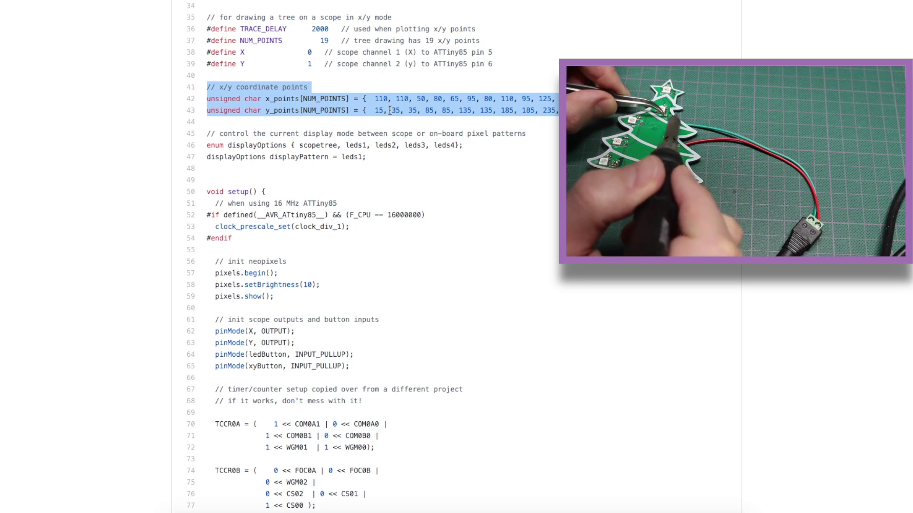
left_click(352, 115)
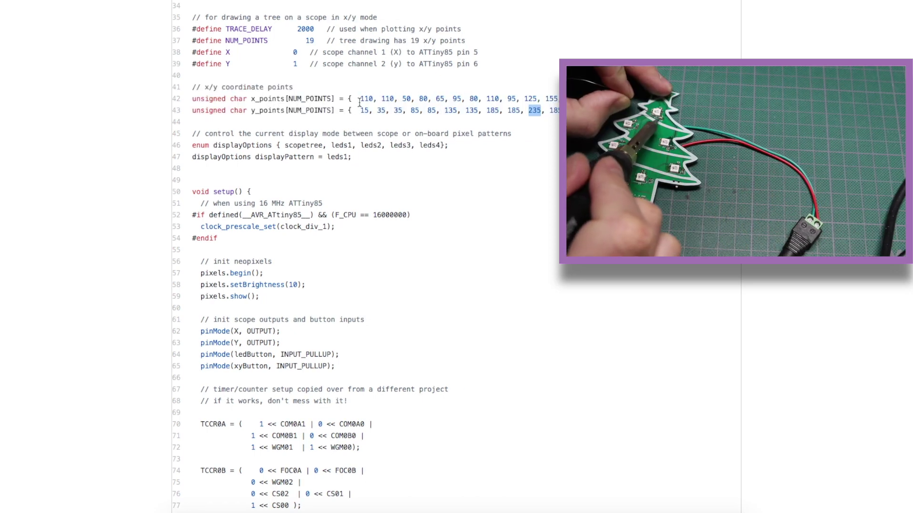
double_click(367, 99)
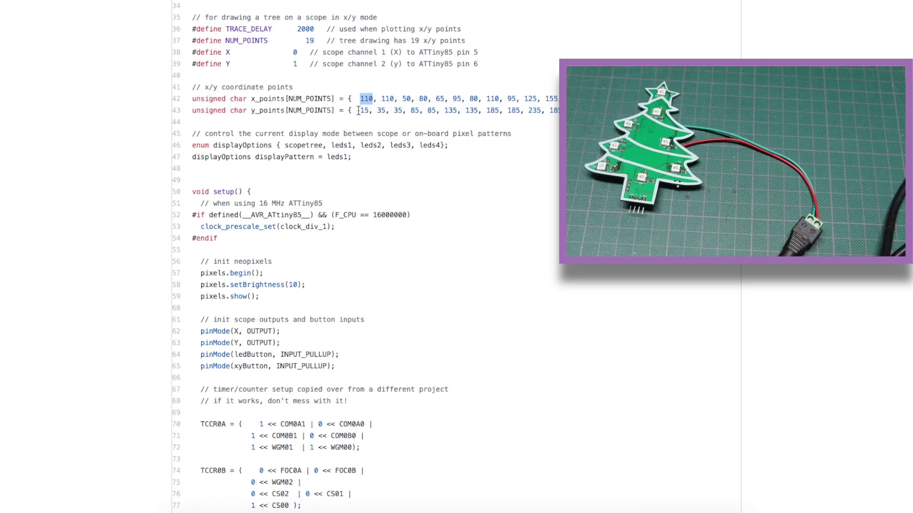
double_click(365, 110)
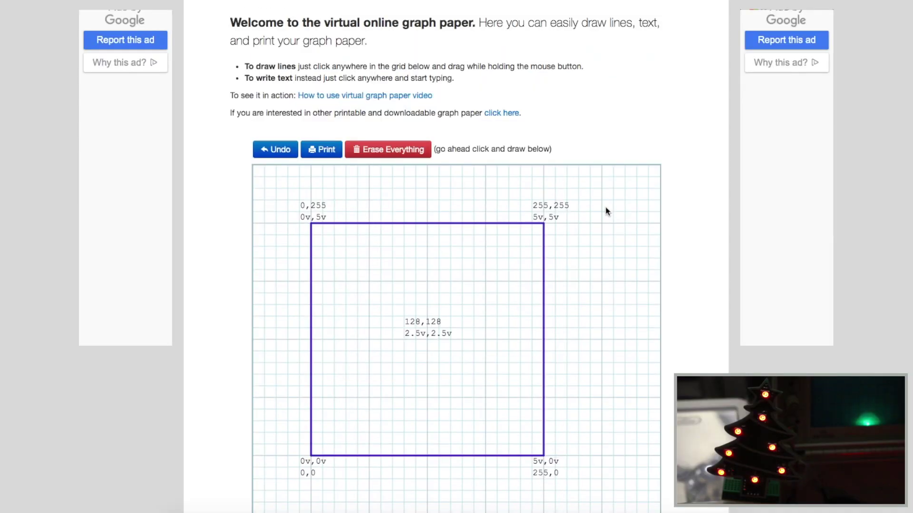
scroll(606, 211, "up", 2)
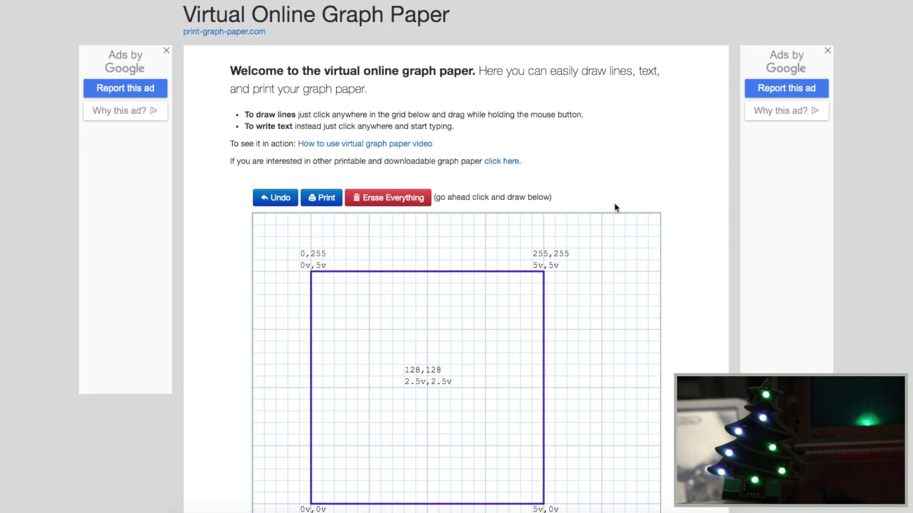
scroll(614, 208, "down", 6)
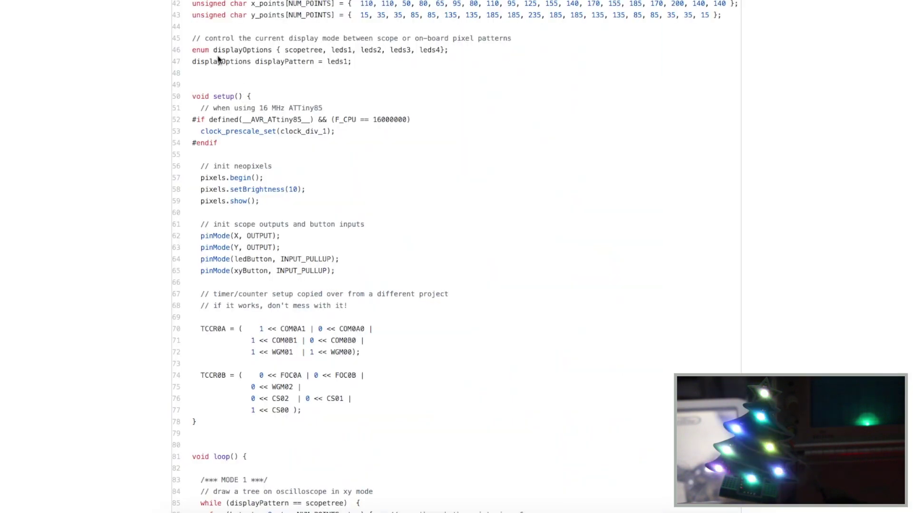
Step: Highlight the display-mode lines 45–47, then the leds1 to leds4 pattern options
mouse_move(192, 38)
left_mouse_down()
mouse_move(358, 54)
mouse_move(369, 70)
left_mouse_up()
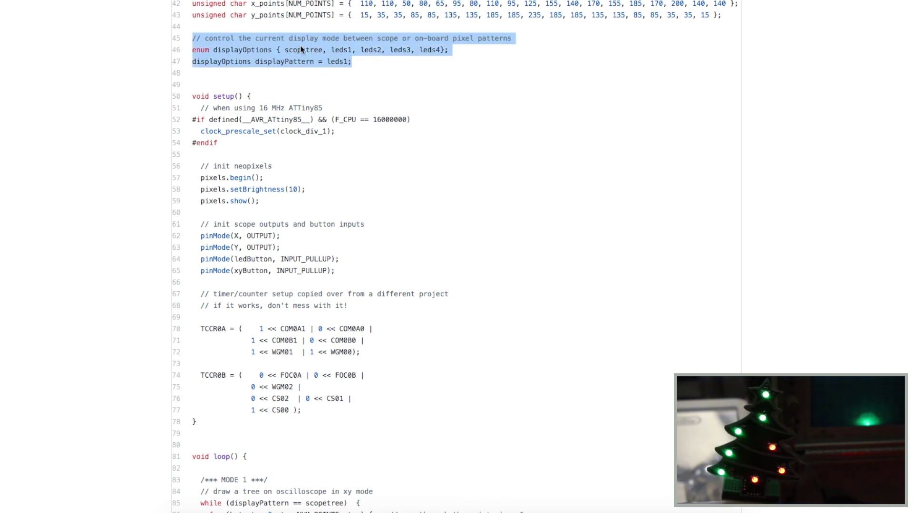
left_click(329, 50)
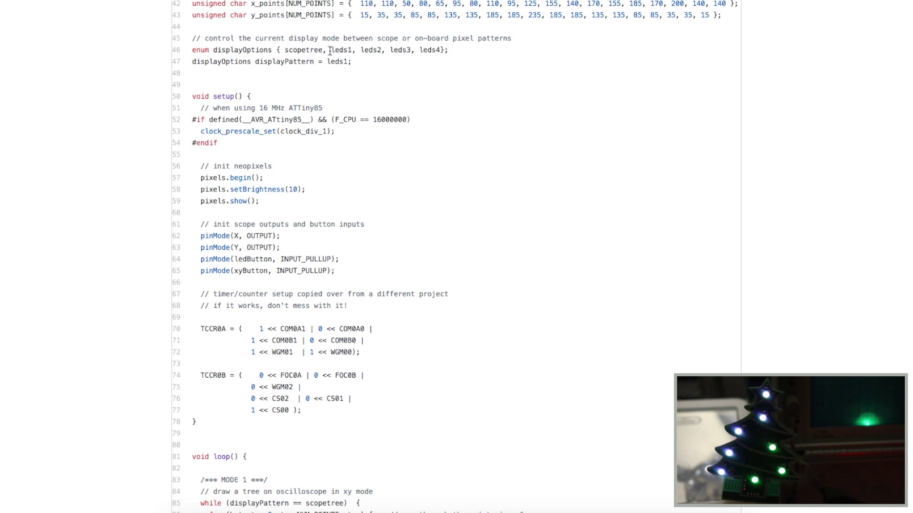
left_click_drag(330, 50, 432, 49)
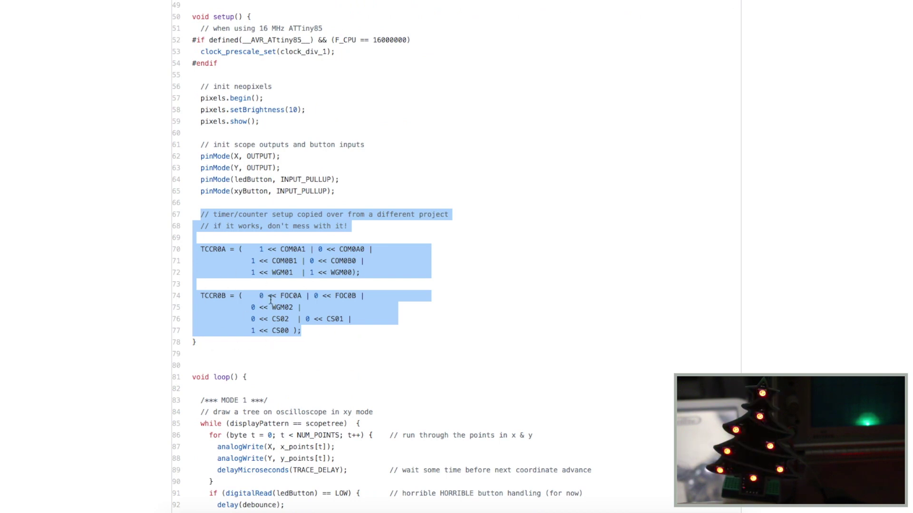
scroll(397, 117, "down", 7)
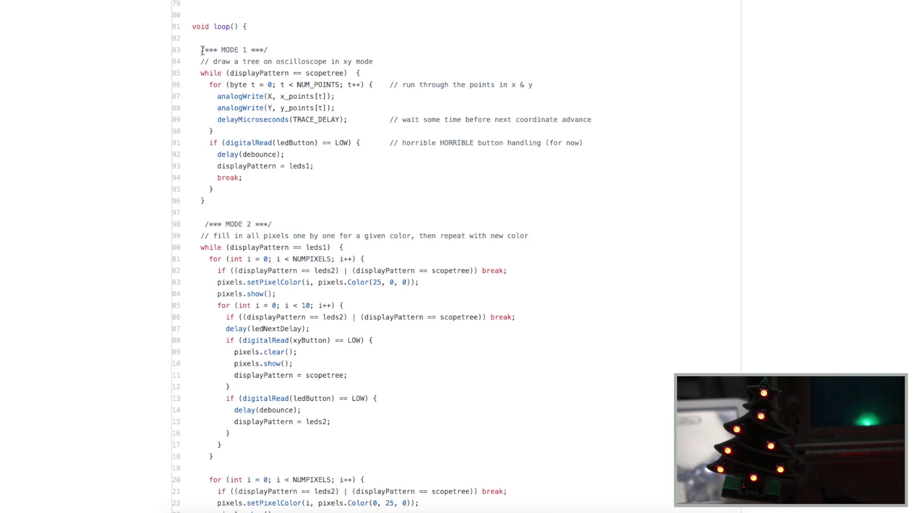
Step: Highlight the MODE 1 block (lines 83–96), its button check on lines 91–93, and leds1
left_click_drag(202, 49, 223, 204)
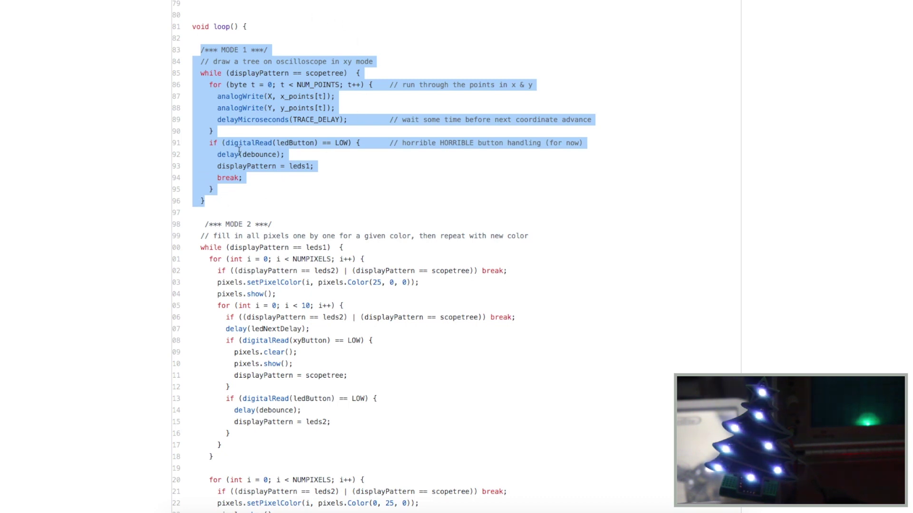
left_click(292, 138)
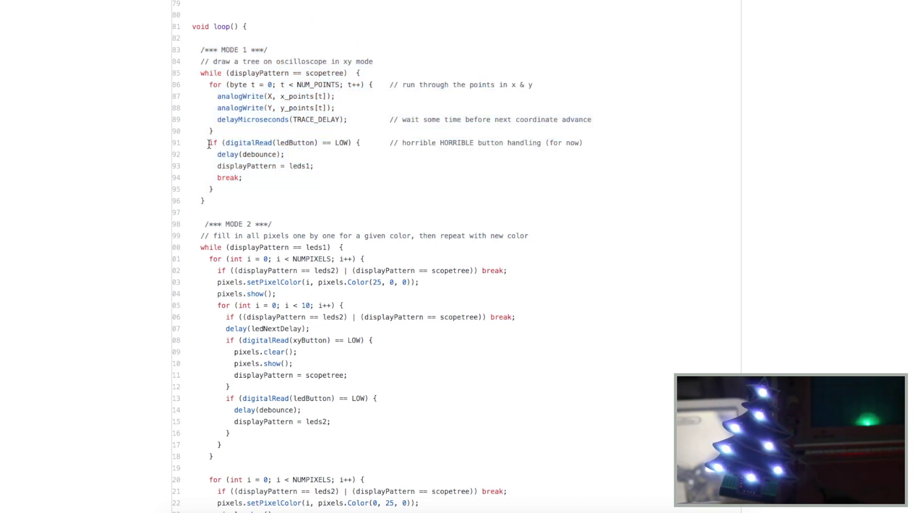
left_click_drag(209, 143, 349, 165)
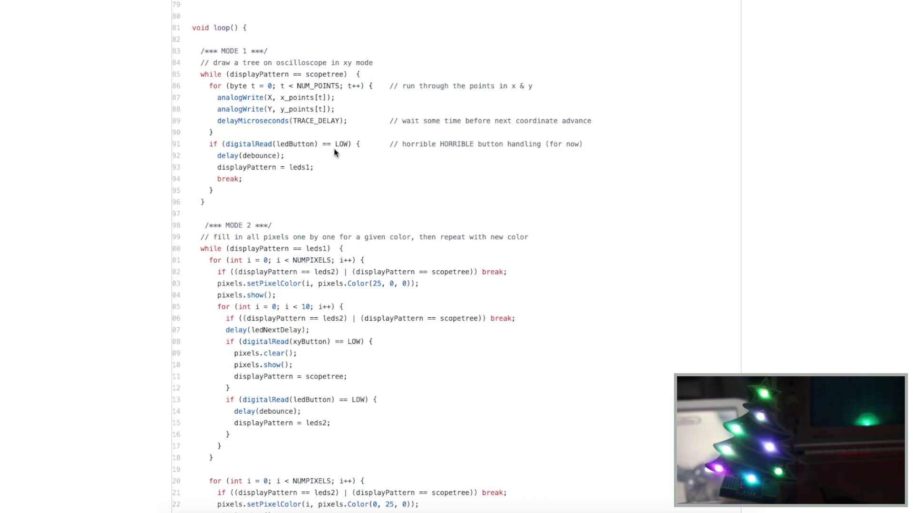
left_click_drag(288, 168, 312, 168)
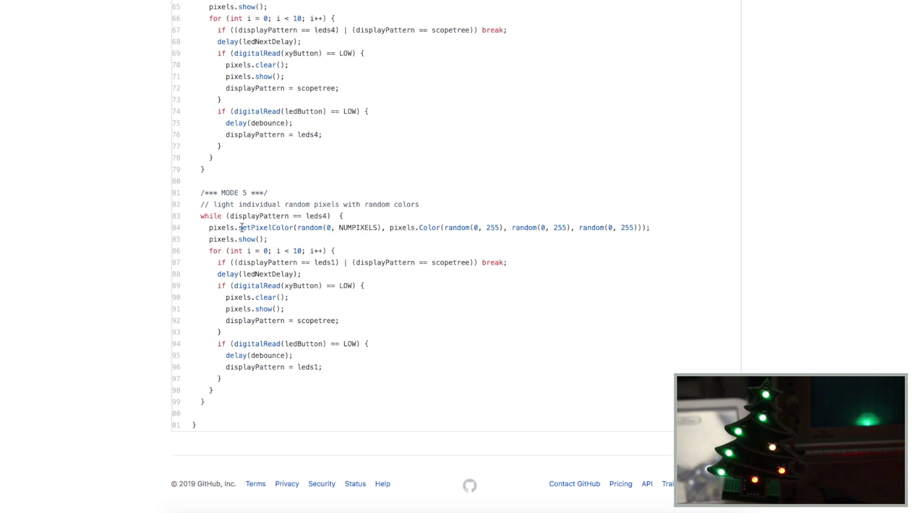
left_click_drag(245, 227, 292, 228)
scroll(292, 228, "up", 2)
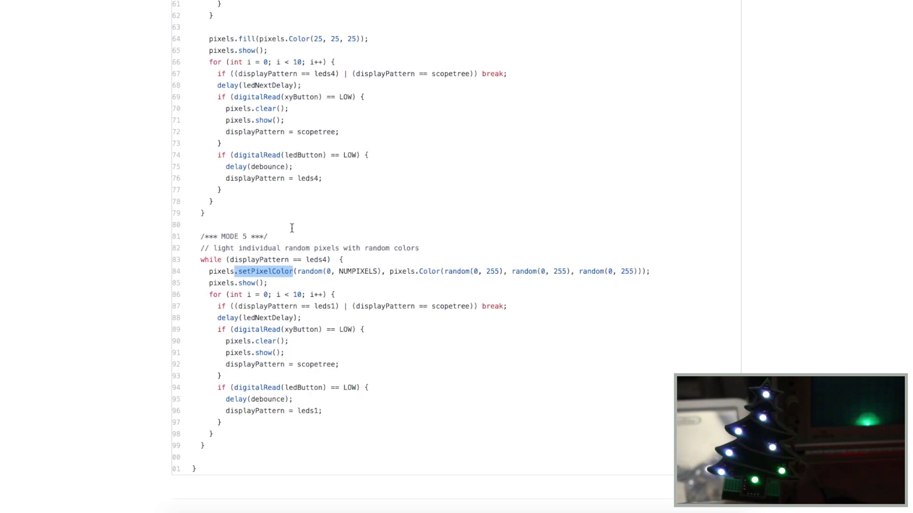
left_click_drag(209, 38, 283, 41)
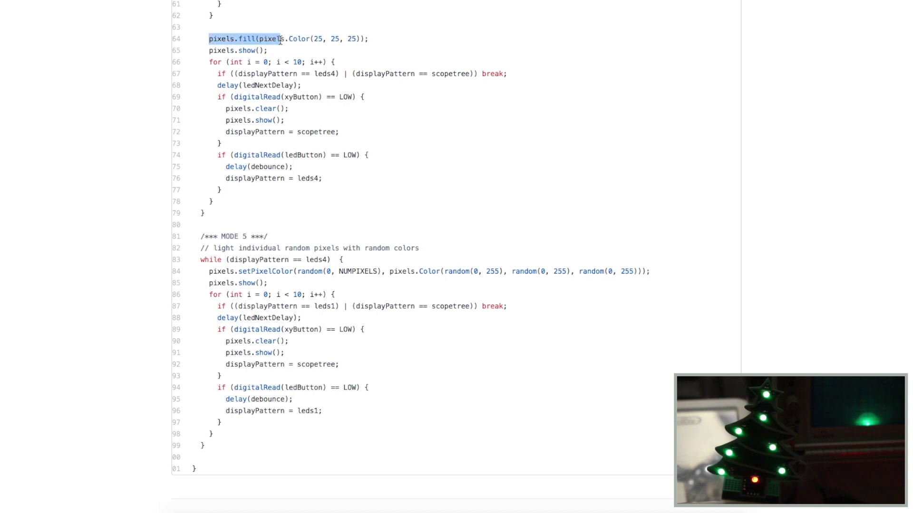
scroll(405, 239, "down", 2)
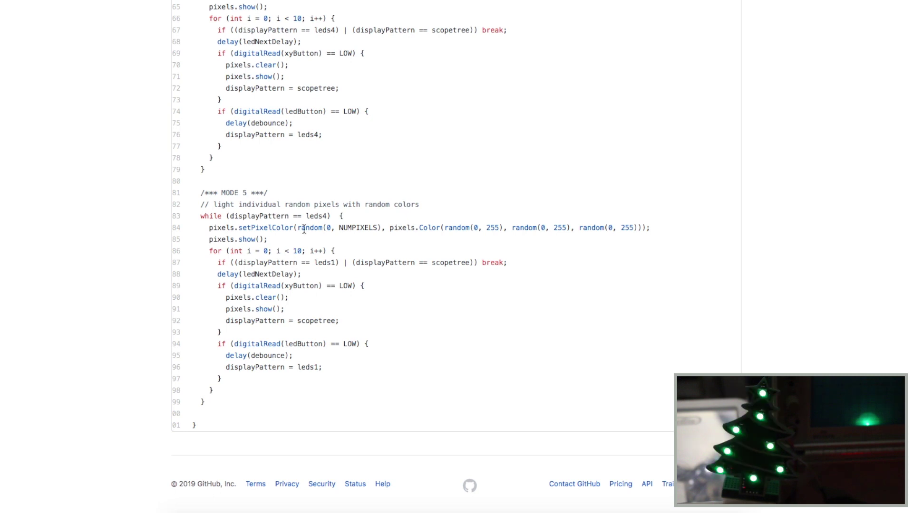
left_click_drag(389, 229, 650, 230)
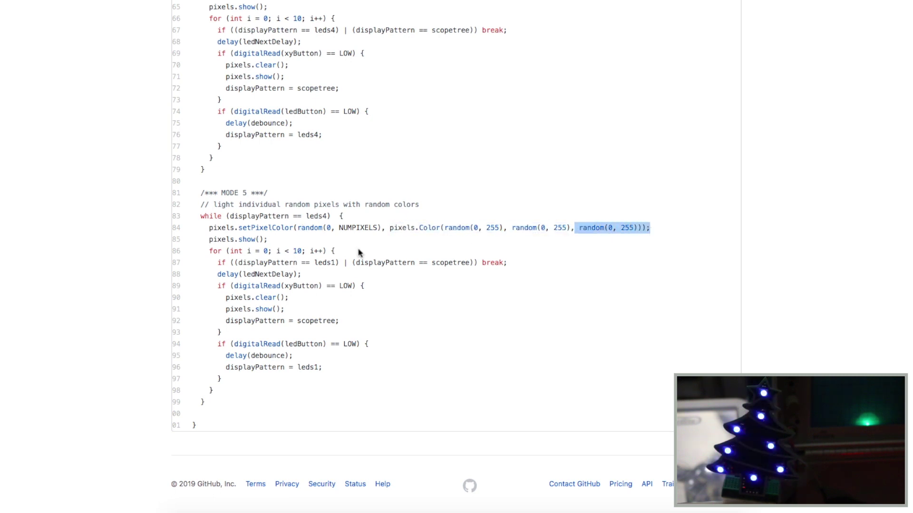
left_click(319, 229)
left_click_drag(209, 251, 328, 371)
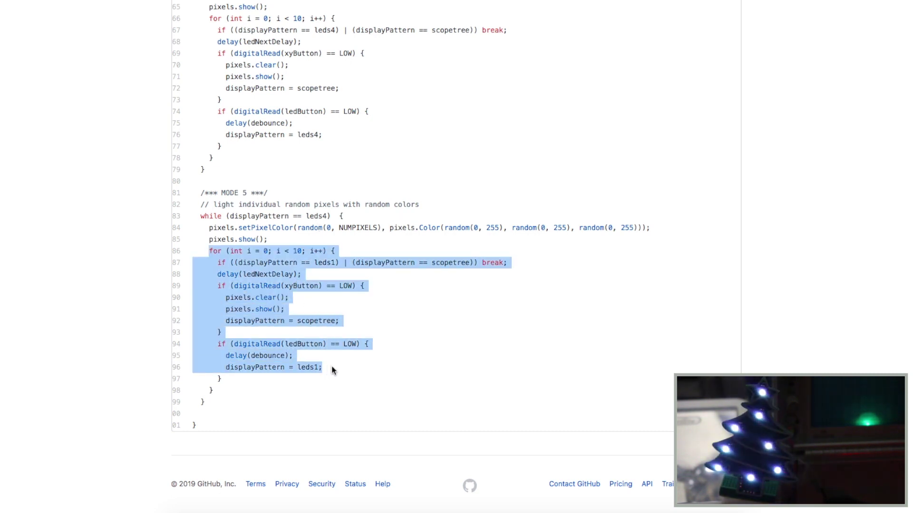